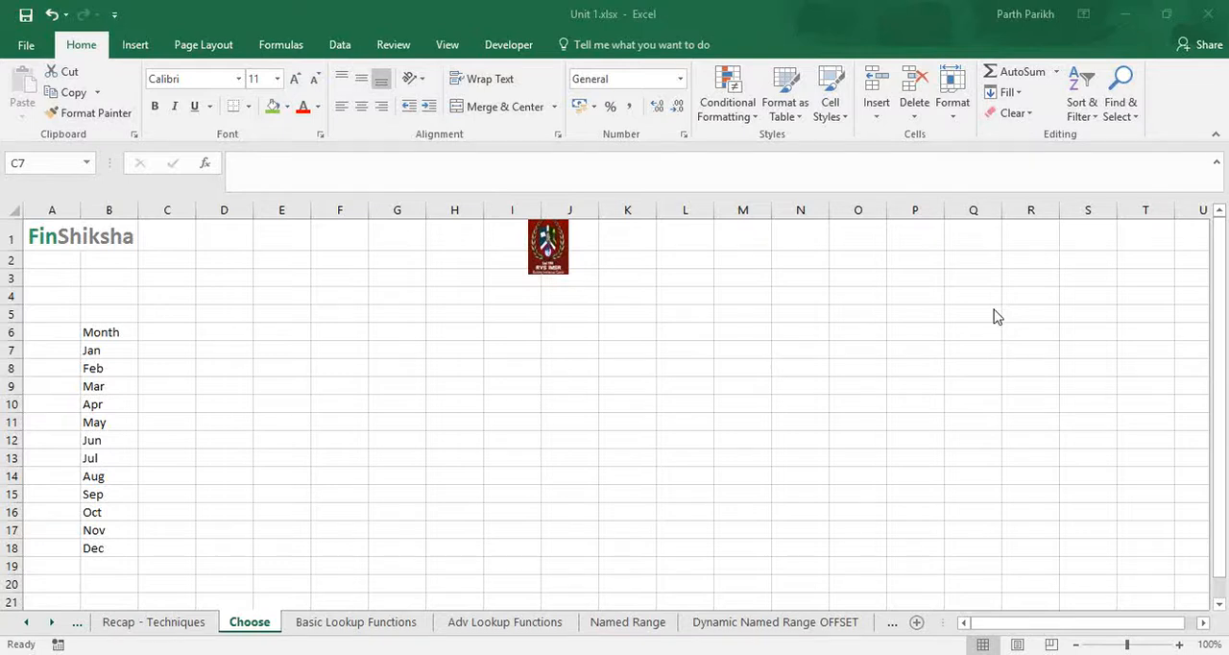
# Start a CHOOSE formula in cell D6 that takes cell D5 as its index number.
pyautogui.click(201, 334)
pyautogui.click(204, 330)
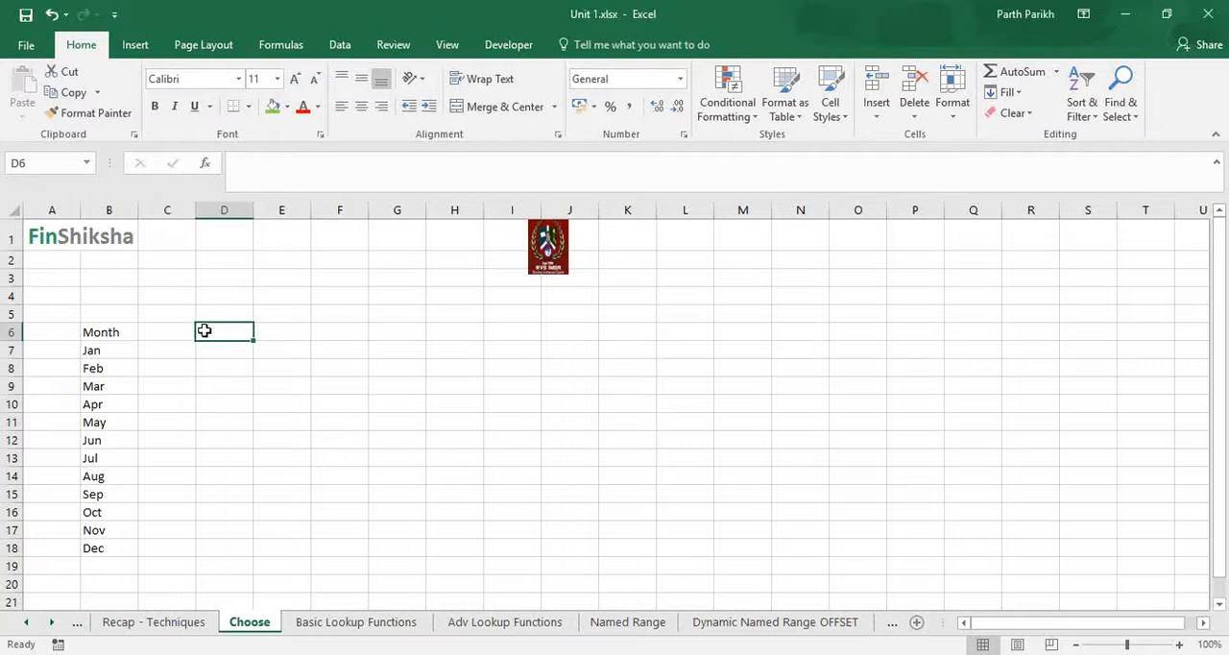
pyautogui.press('Left')
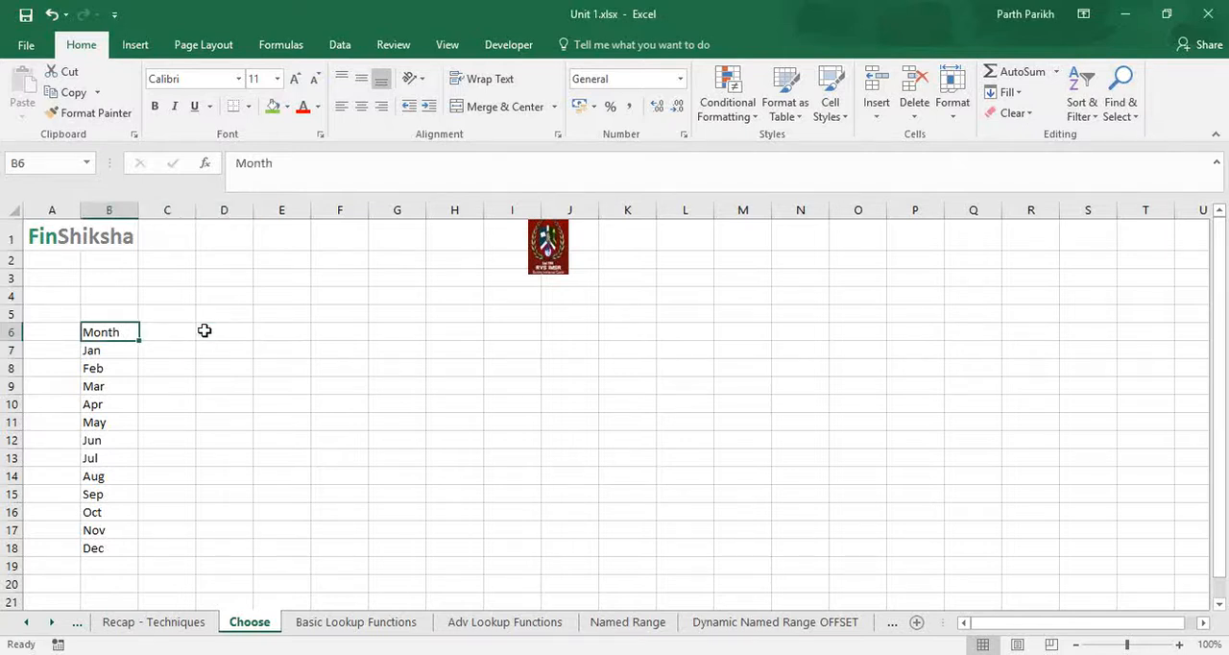
pyautogui.click(205, 331)
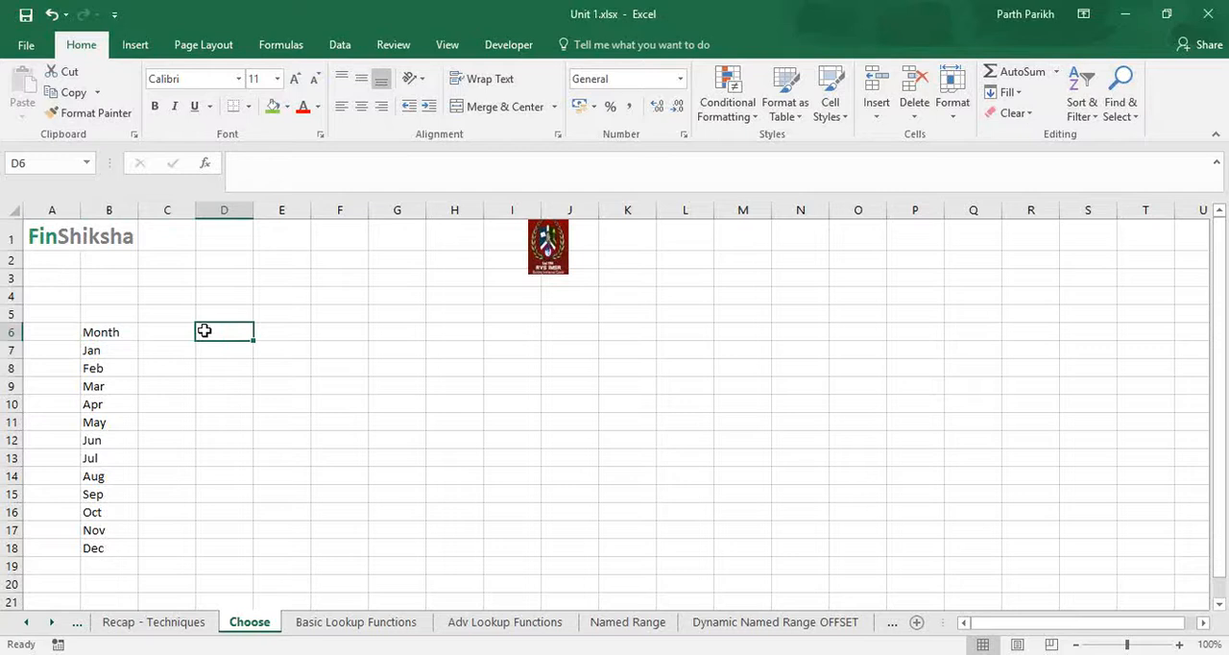
pyautogui.write('=choose')
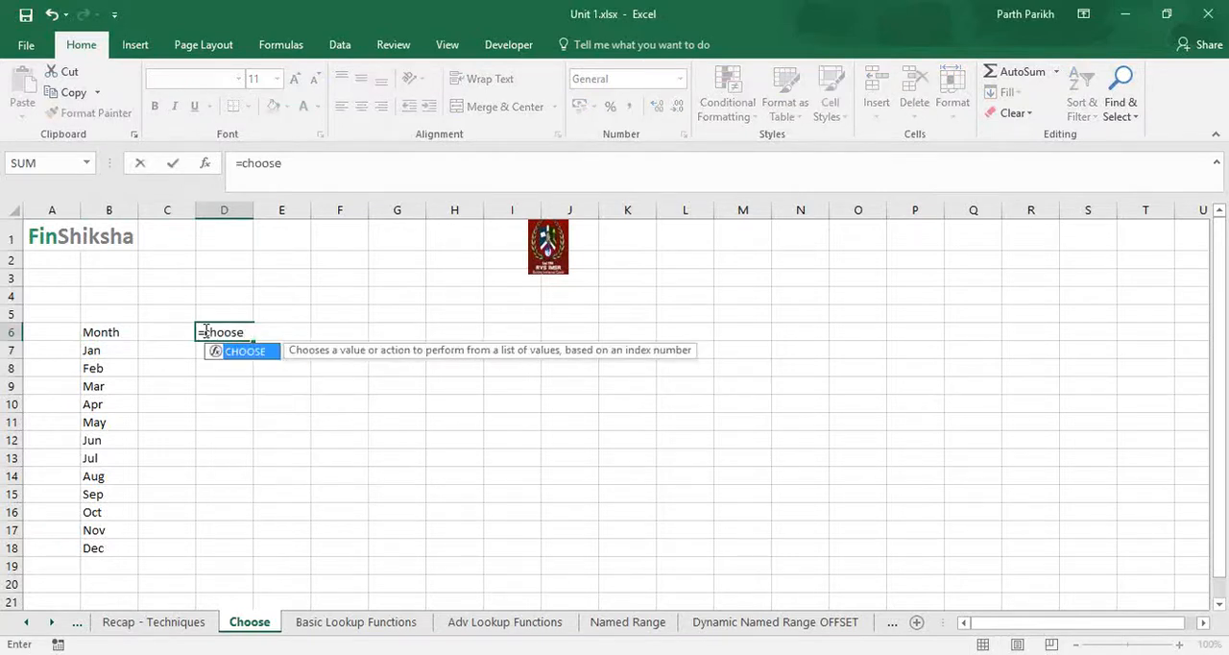
pyautogui.press('Tab')
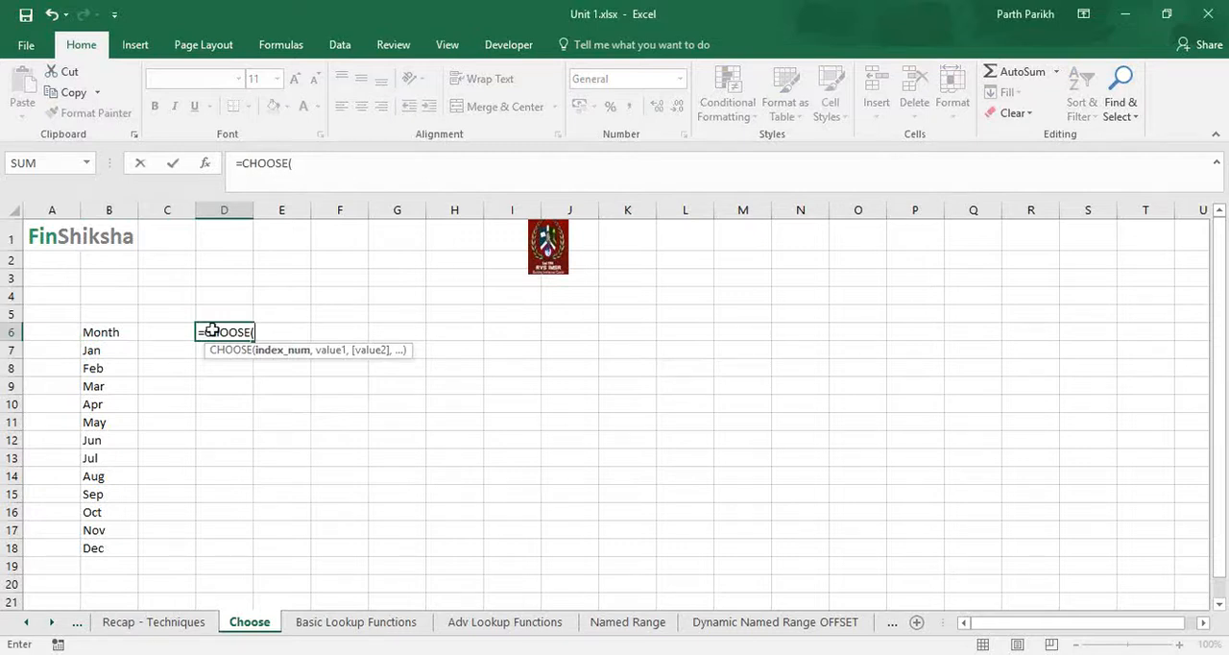
pyautogui.click(229, 312)
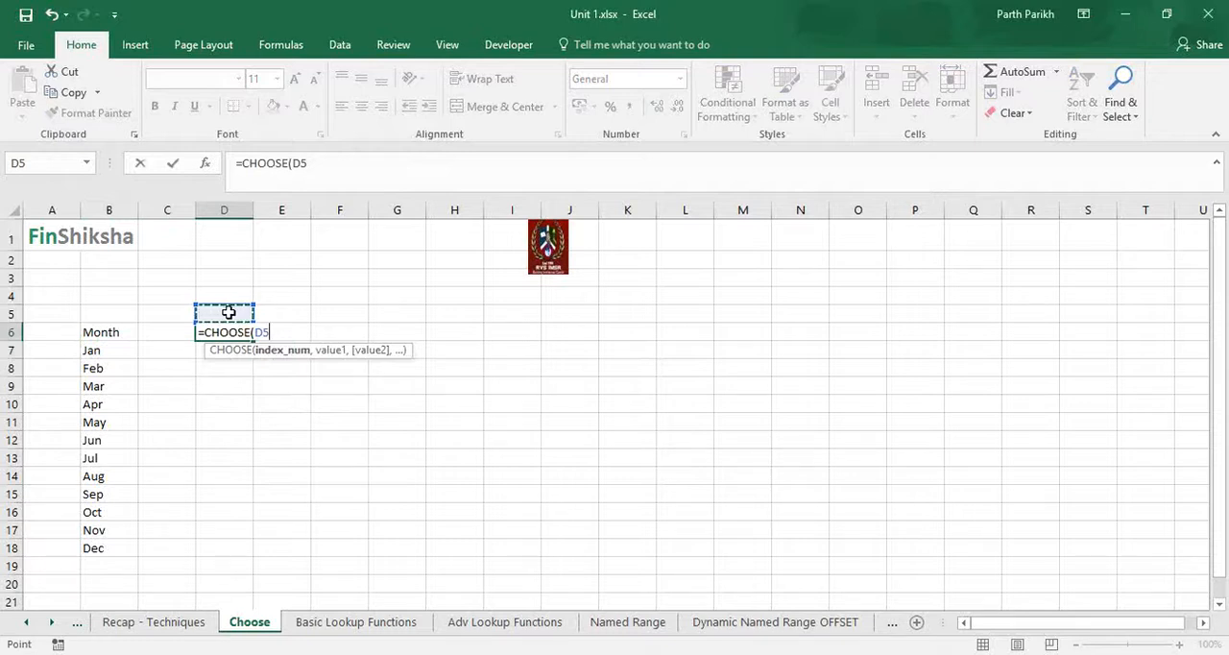
pyautogui.write(',')
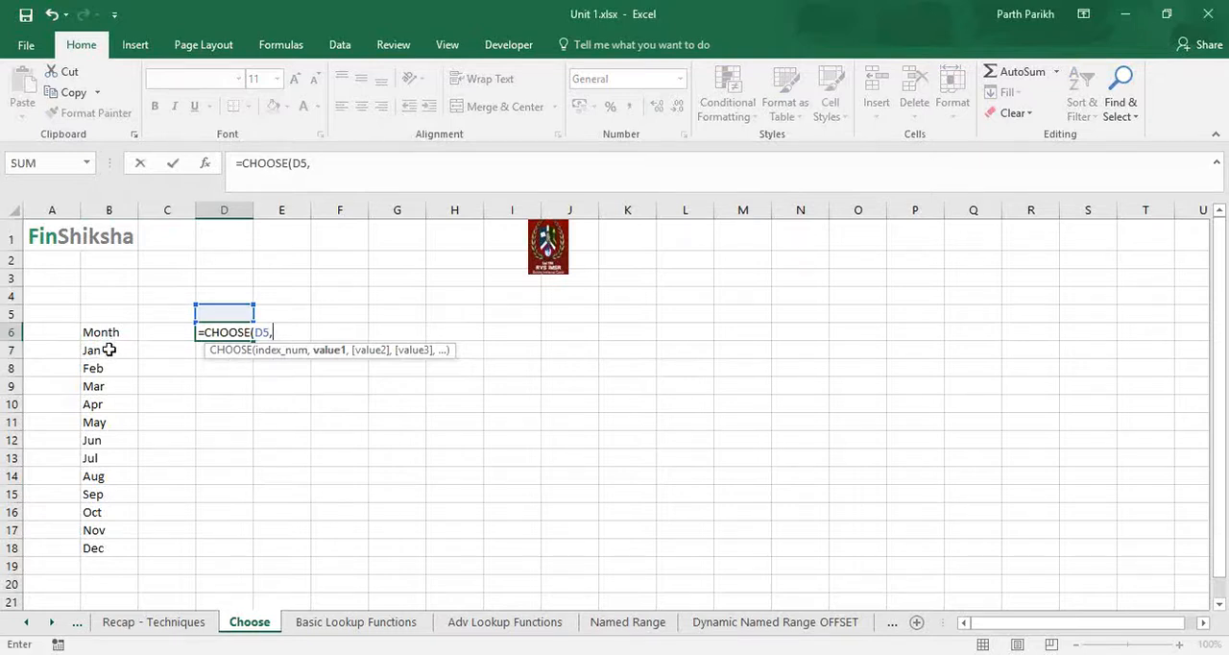
# Add each month cell from B7 to B18 as a separate value and complete the CHOOSE formula in D6.
pyautogui.click(110, 350)
pyautogui.write(',')
pyautogui.click(112, 368)
pyautogui.write(',')
pyautogui.click(113, 389)
pyautogui.write(',')
pyautogui.click(113, 405)
pyautogui.write(',')
pyautogui.click(115, 423)
pyautogui.write(',')
pyautogui.click(109, 440)
pyautogui.write(',')
pyautogui.click(107, 459)
pyautogui.write(',')
pyautogui.click(108, 476)
pyautogui.write(',')
pyautogui.click(110, 495)
pyautogui.write(',')
pyautogui.click(110, 501)
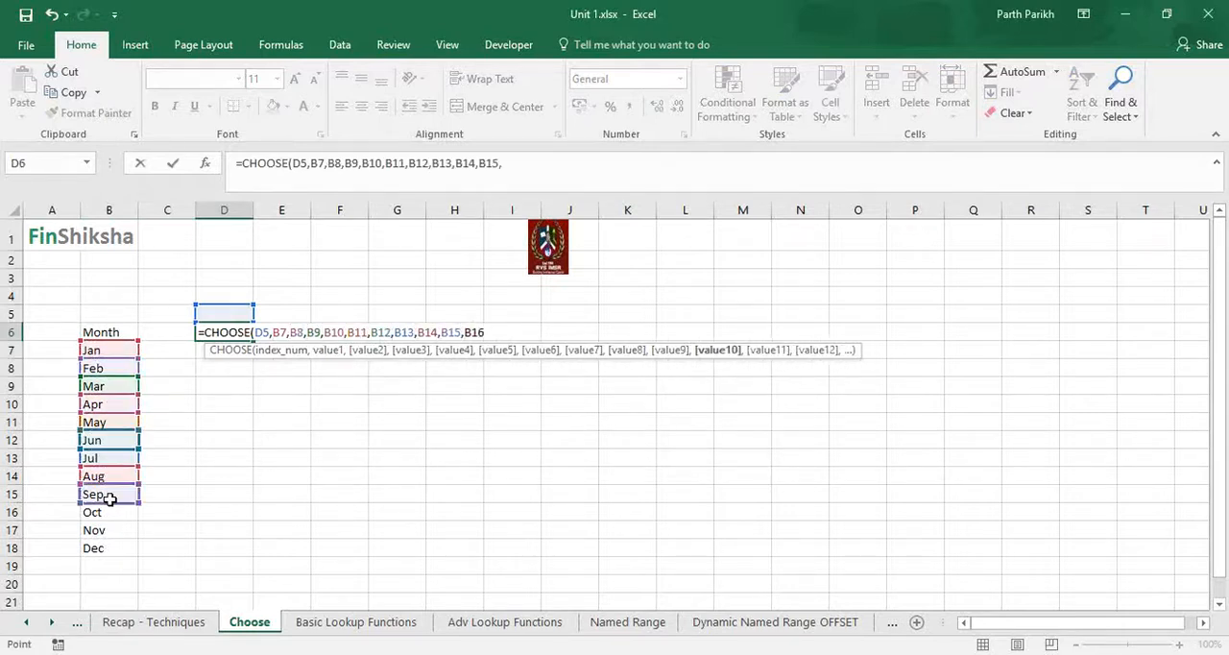
pyautogui.write(',')
pyautogui.click(109, 530)
pyautogui.write(',')
pyautogui.click(113, 547)
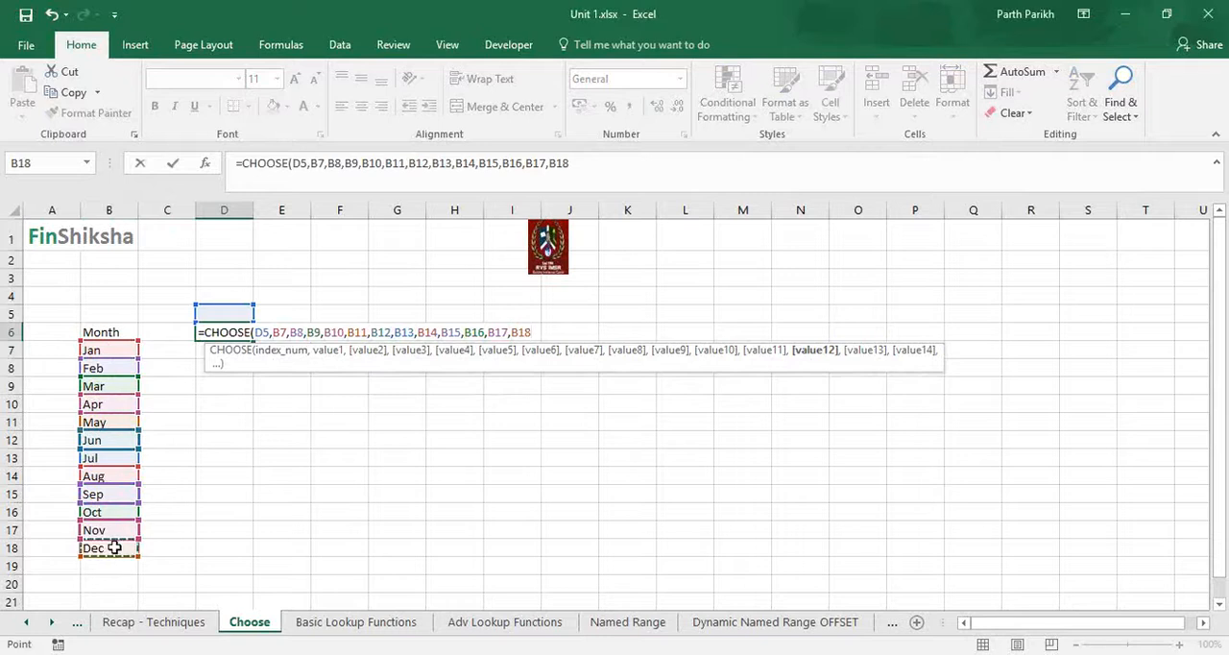
pyautogui.write(')')
pyautogui.press('Return')
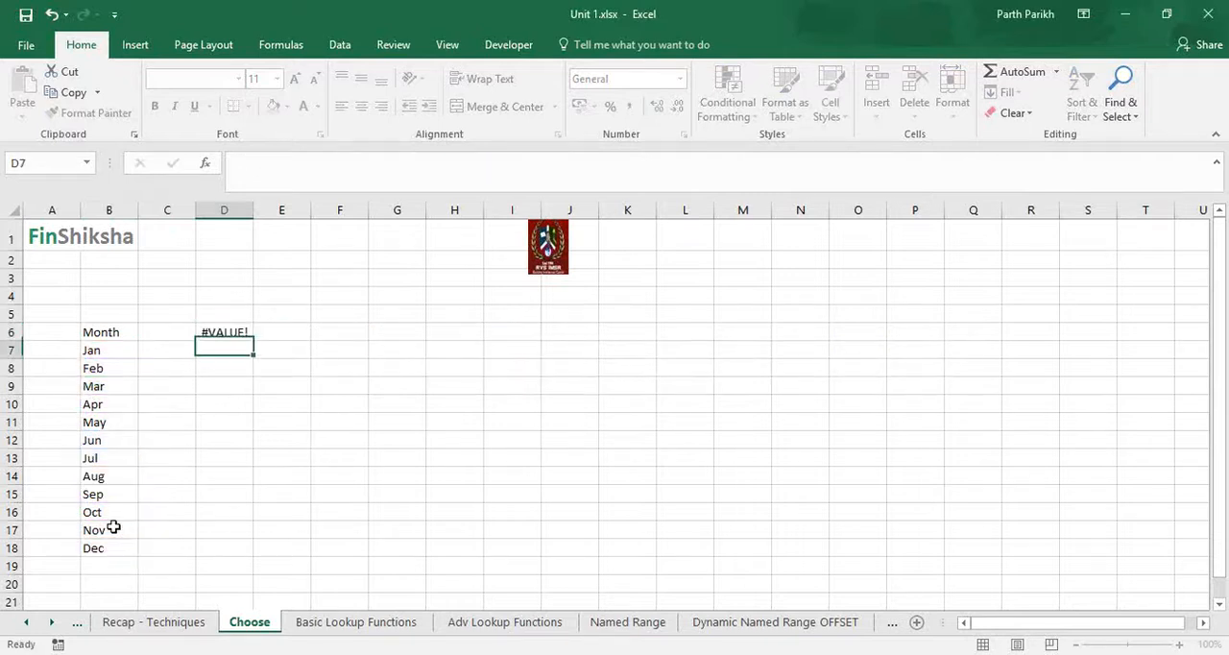
# Enter 1 in cell D5 as the index for the CHOOSE formula.
pyautogui.press('Up')
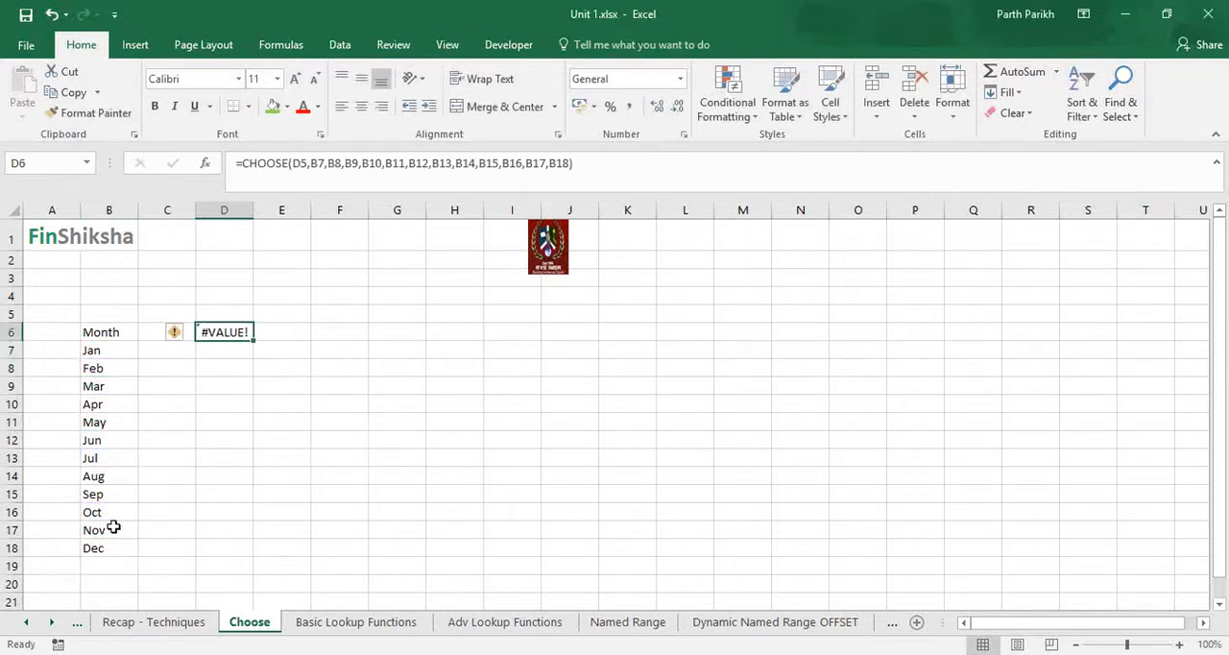
pyautogui.press('Up')
pyautogui.write('1')
pyautogui.press('Return')
pyautogui.press('Up')
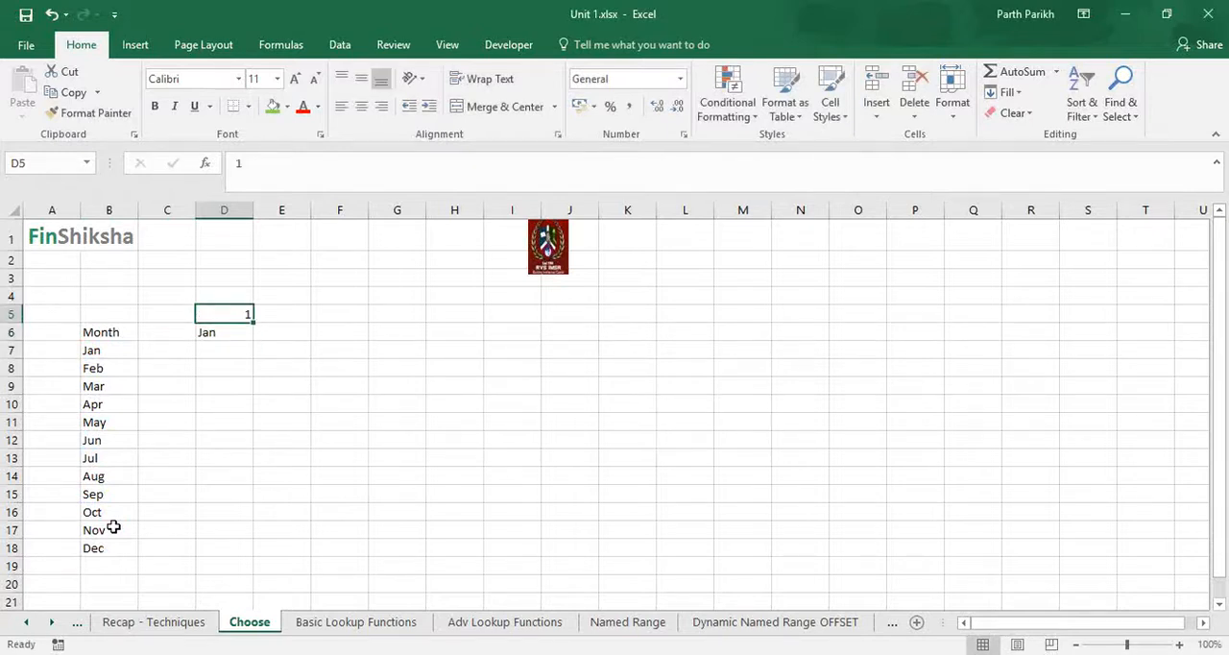
# Test the CHOOSE formula by setting the index in cell D5 to 5, 12 and 13 in turn.
pyautogui.write('5')
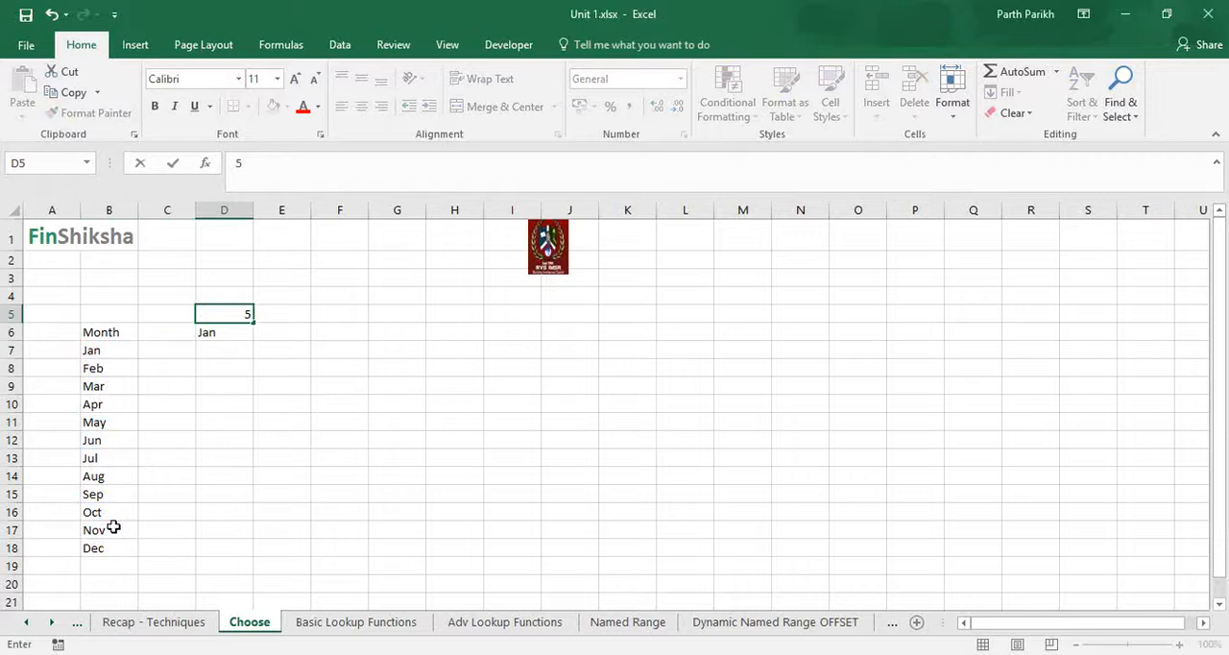
pyautogui.press('Return')
pyautogui.press('Up')
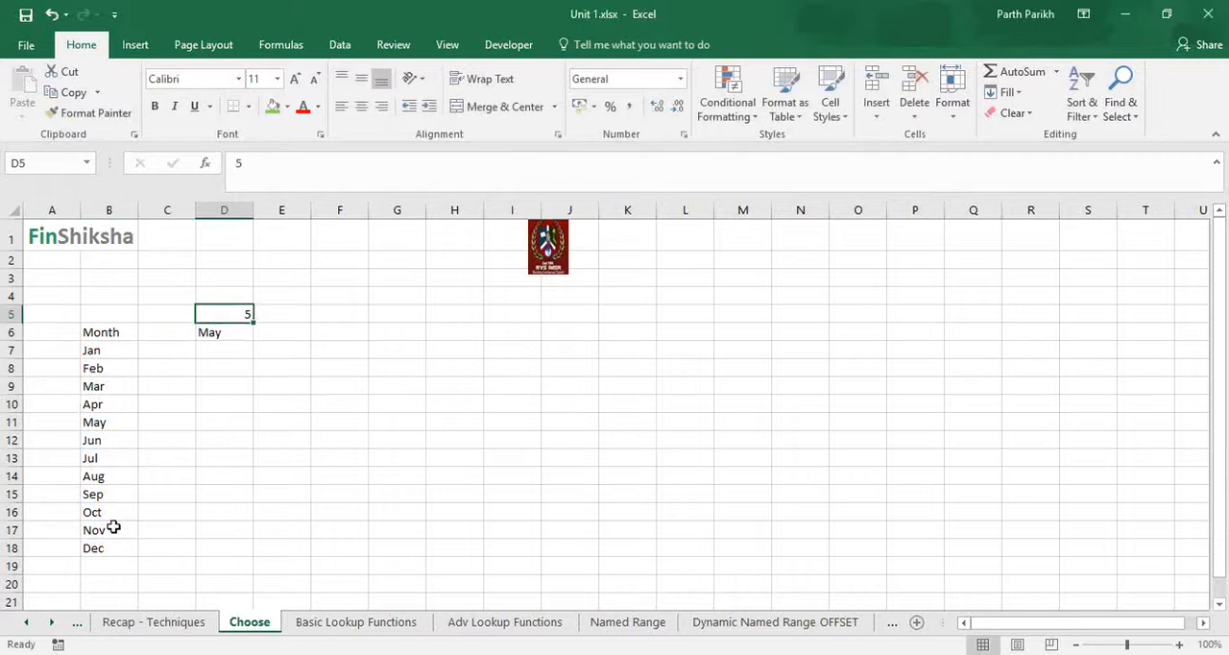
pyautogui.write('12')
pyautogui.hotkey('ctrl', 'Return')
pyautogui.write('13')
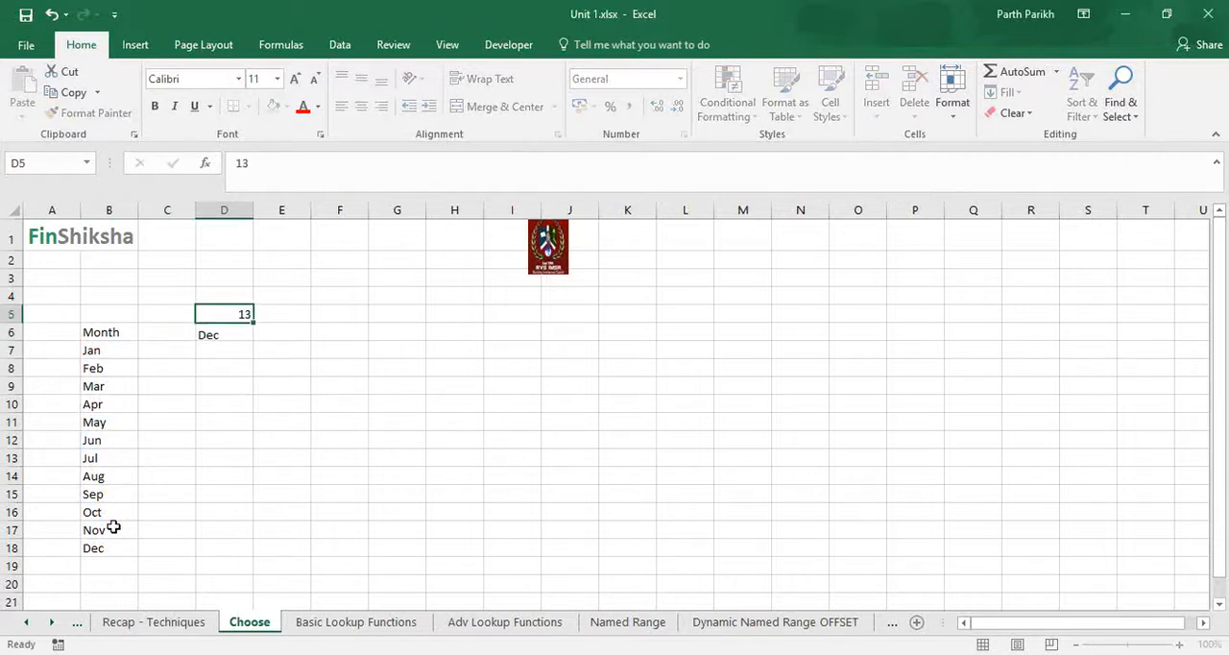
pyautogui.press('Return')
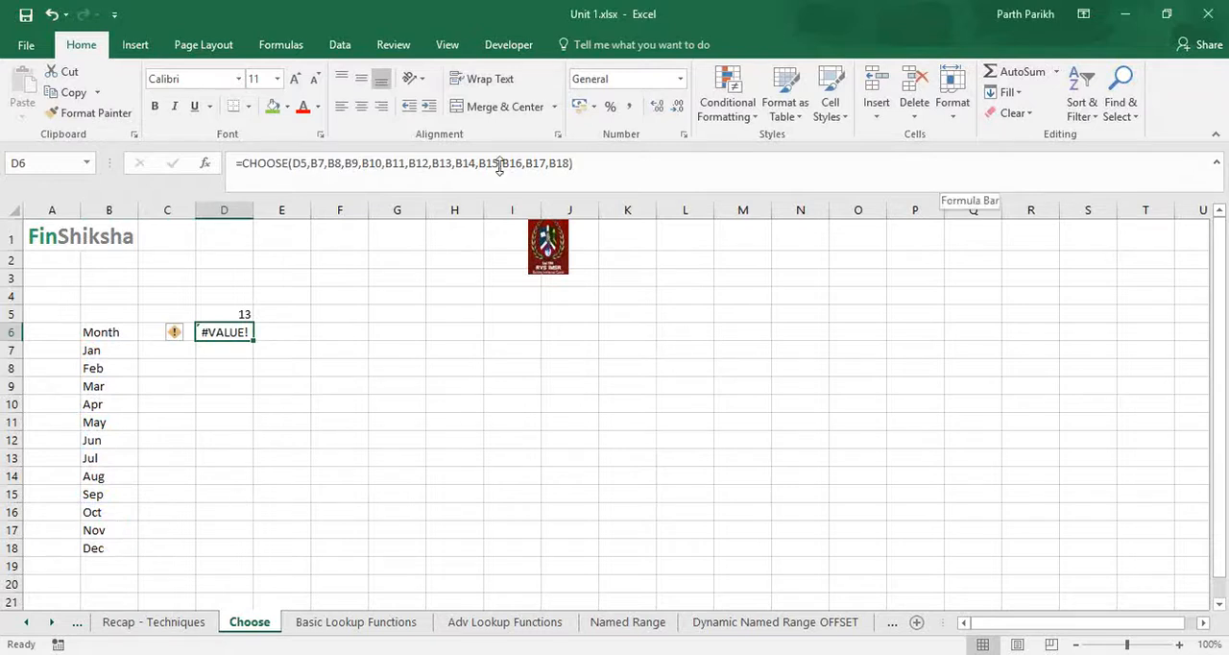
pyautogui.click(972, 237)
pyautogui.click(992, 306)
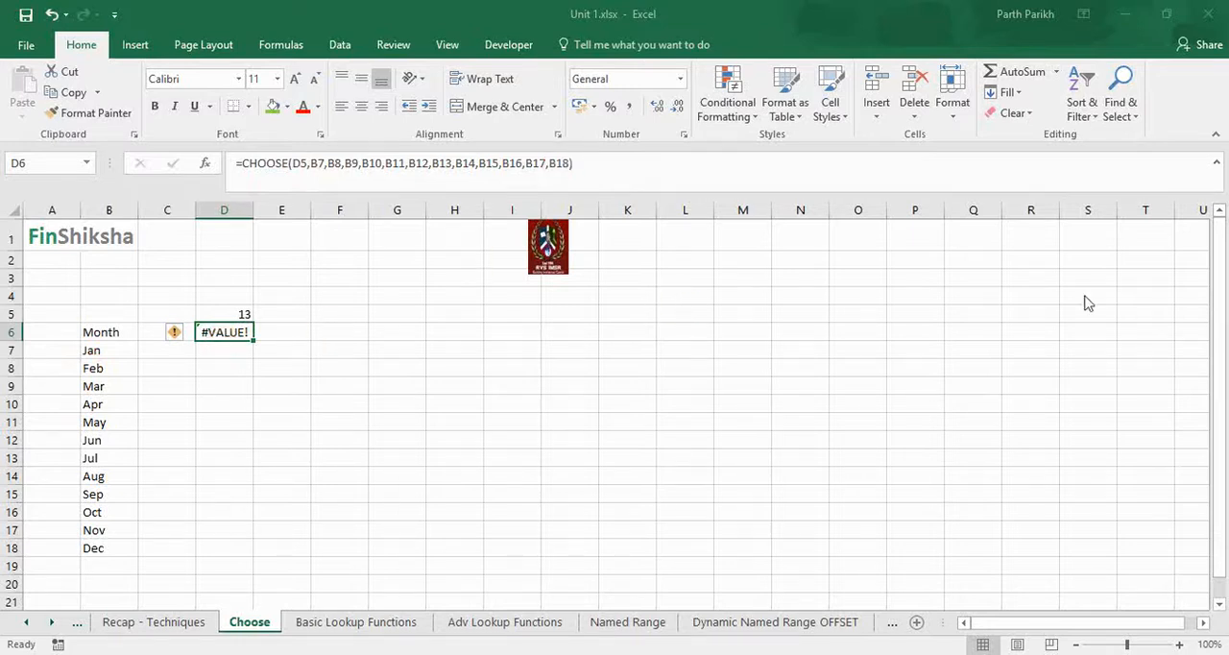
# Replace the individual month references in D6's CHOOSE formula with the whole month range B7:B18 (Months).
pyautogui.moveTo(309, 163); pyautogui.dragTo(567, 166)
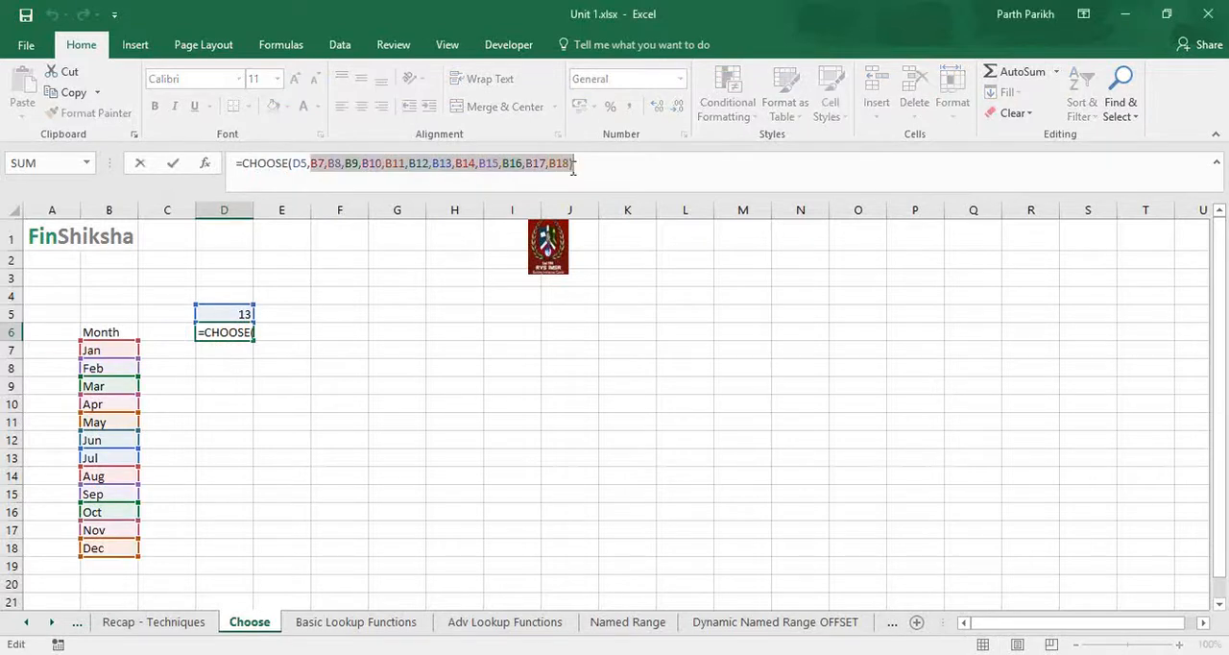
pyautogui.press('BackSpace')
pyautogui.moveTo(106, 351); pyautogui.dragTo(114, 549)
pyautogui.write(')')
pyautogui.press('Return')
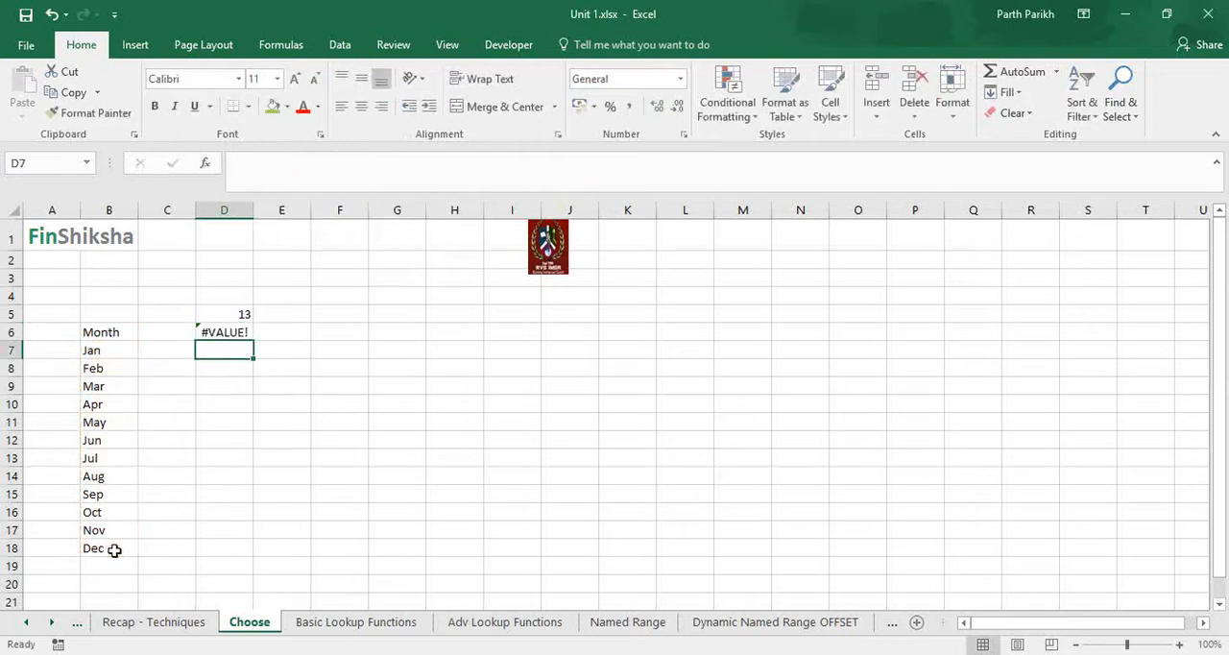
# Test the range-based CHOOSE formula by changing the index in cell D5 to 1 and then 3.
pyautogui.press('Up')
pyautogui.press('Up')
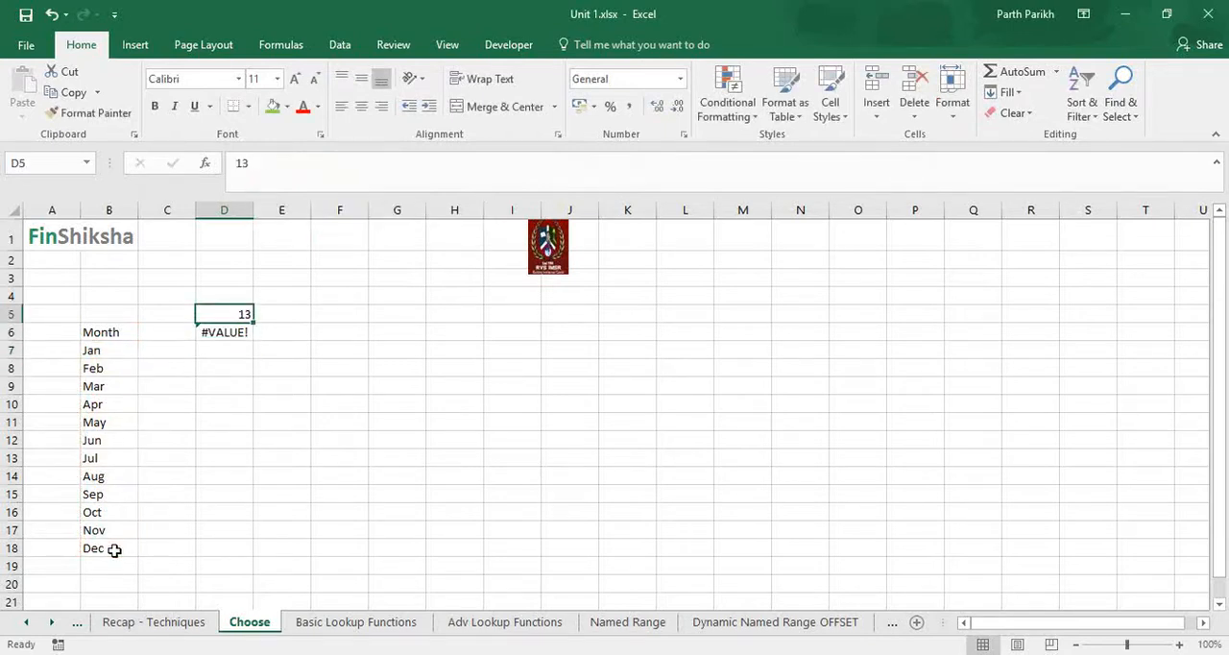
pyautogui.press('F2')
pyautogui.press('BackSpace')
pyautogui.press('Return')
pyautogui.press('Up')
pyautogui.press('F2')
pyautogui.press('BackSpace')
pyautogui.write('2')
pyautogui.press('BackSpace')
pyautogui.write('3')
pyautogui.press('Return')
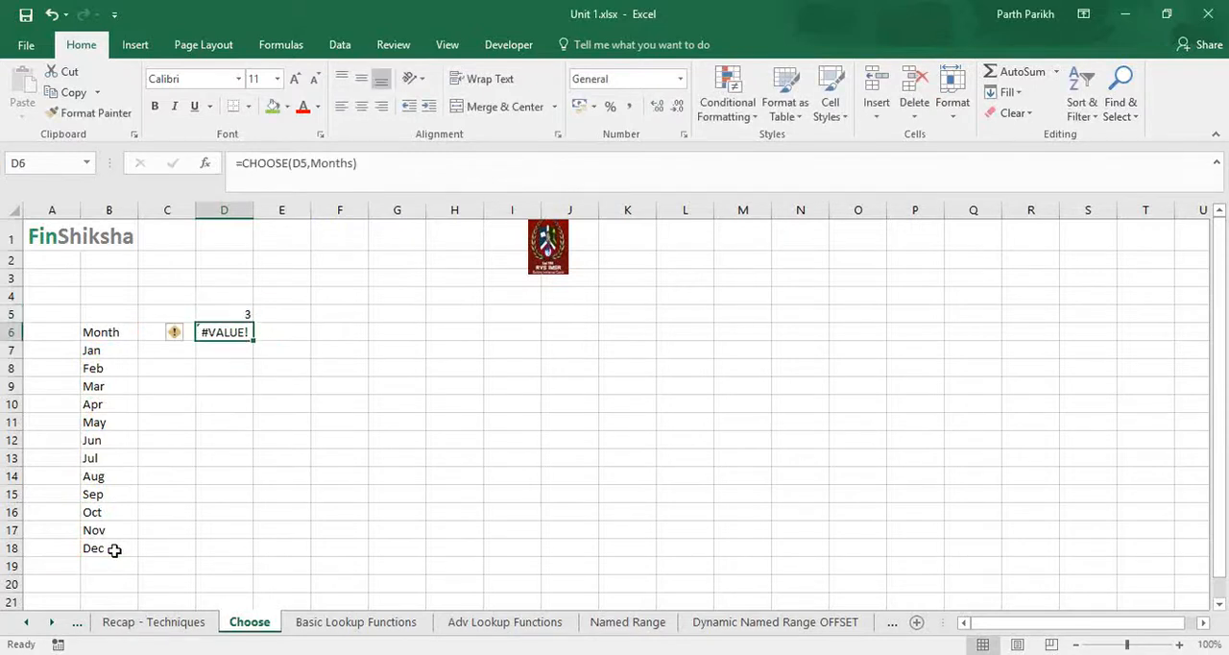